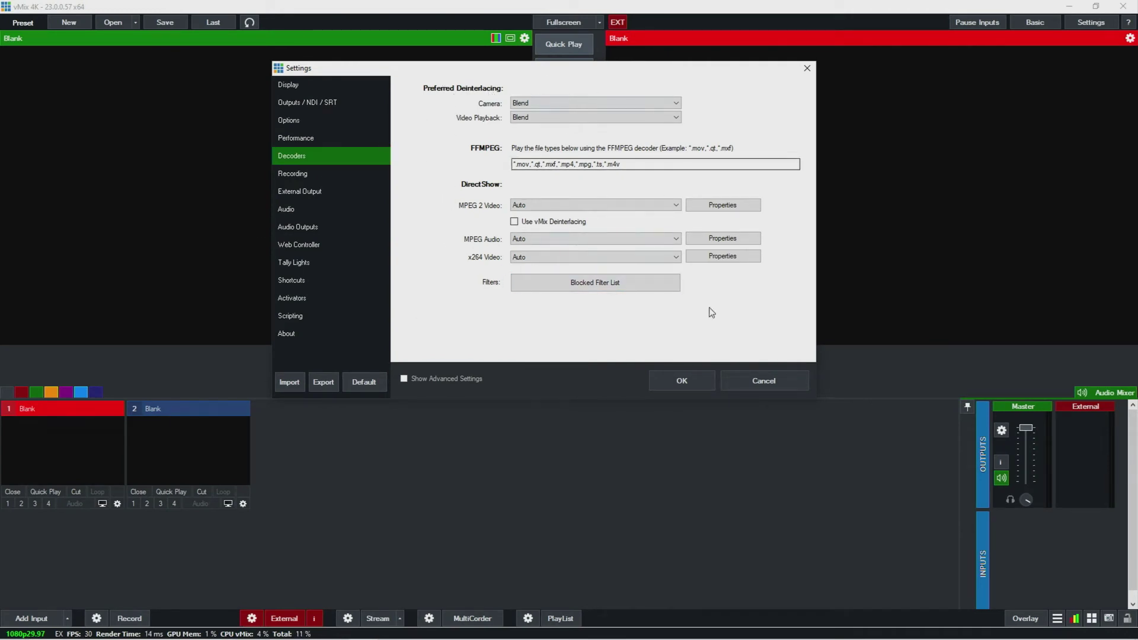
On the Recording settings page, drag the Recording Memory Buffer slider down to 15 frames
click(735, 256)
click(753, 240)
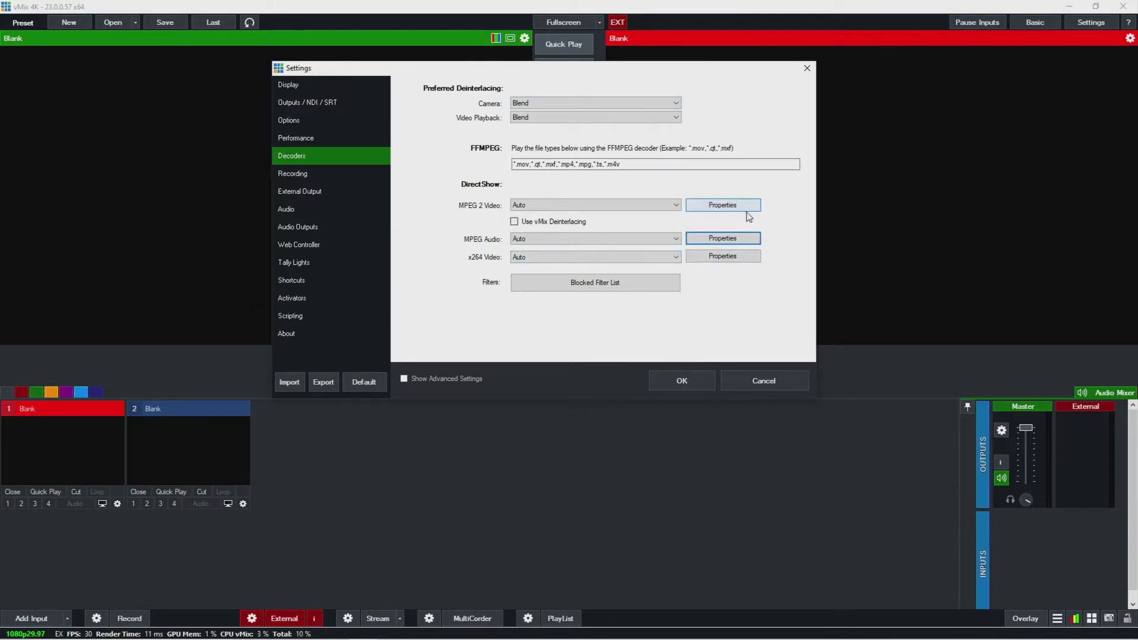
click(745, 208)
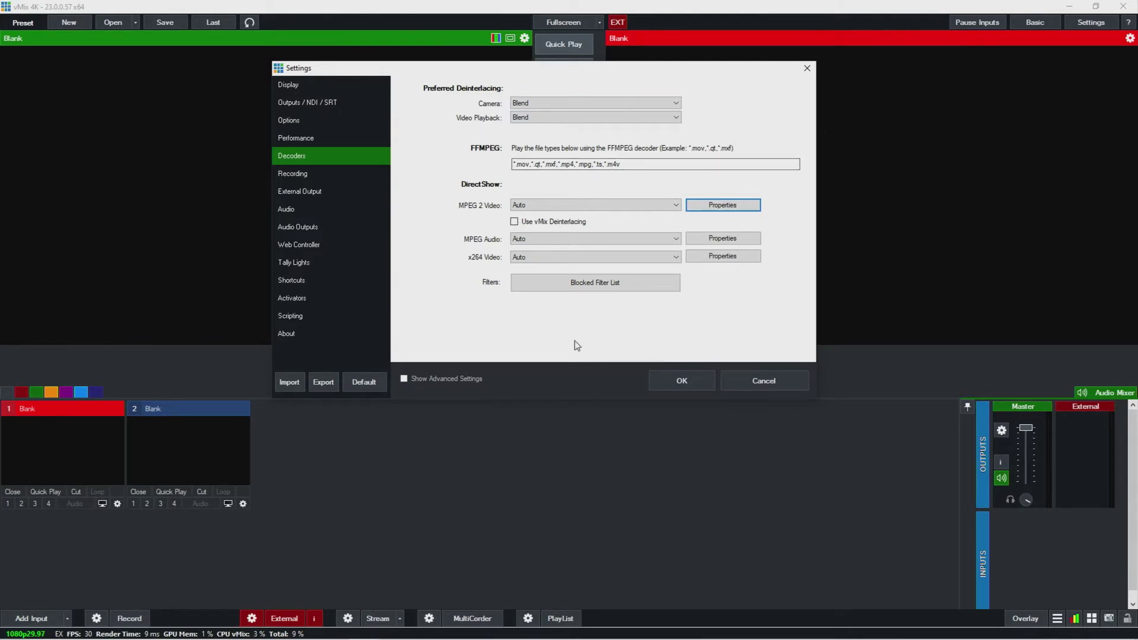
click(314, 172)
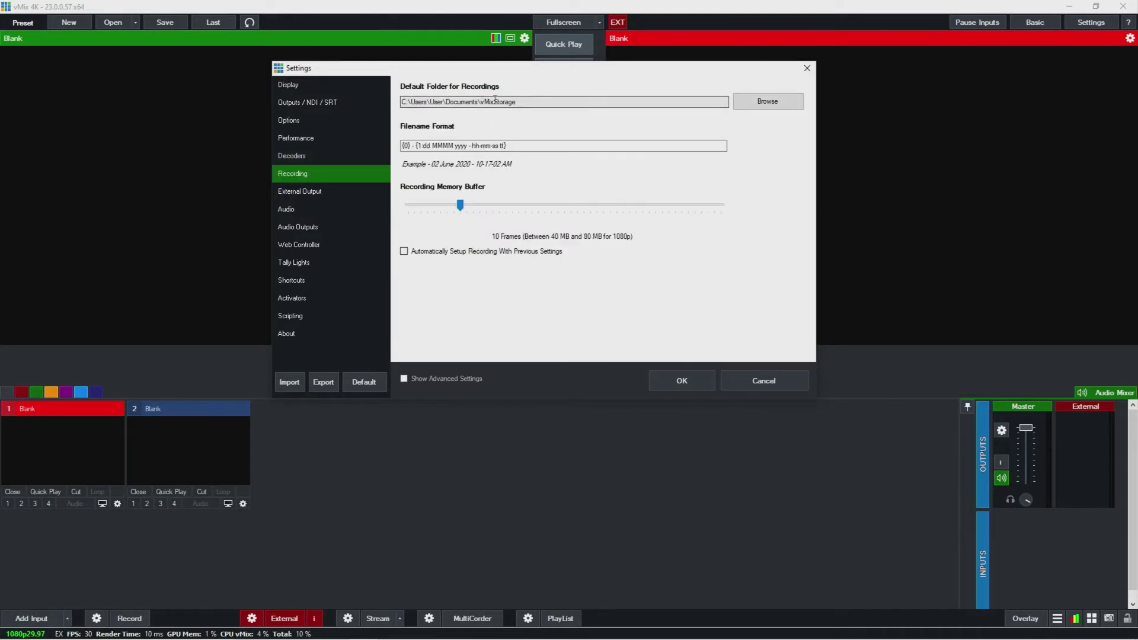
click(551, 146)
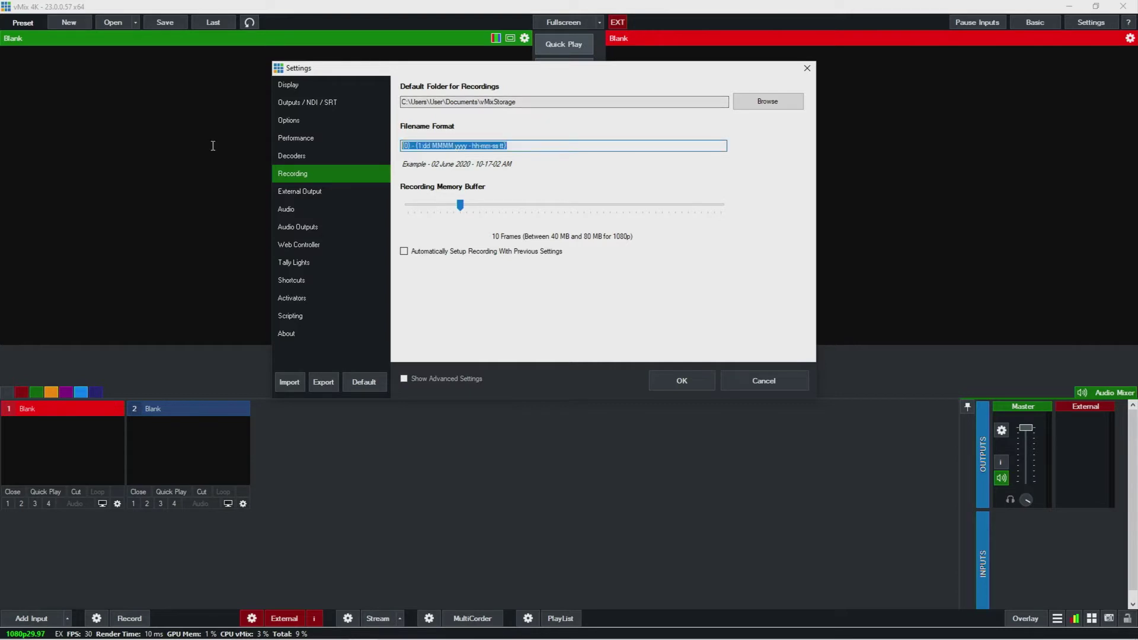
click(547, 143)
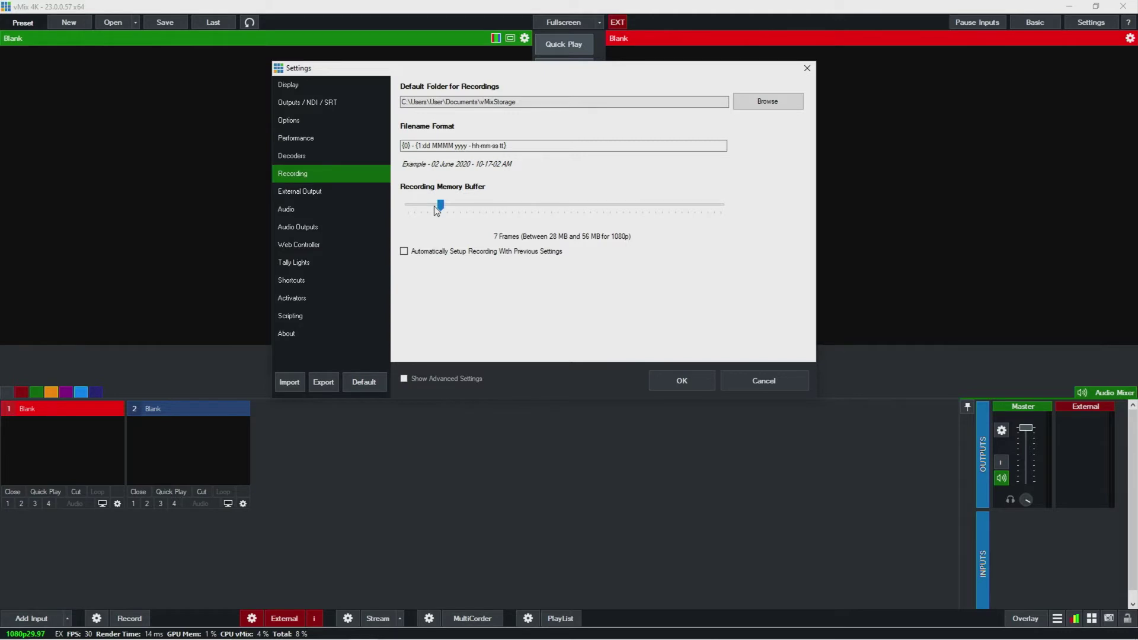
drag(440, 205, 481, 220)
Go to the External Output settings and turn off the External Renderer
click(332, 193)
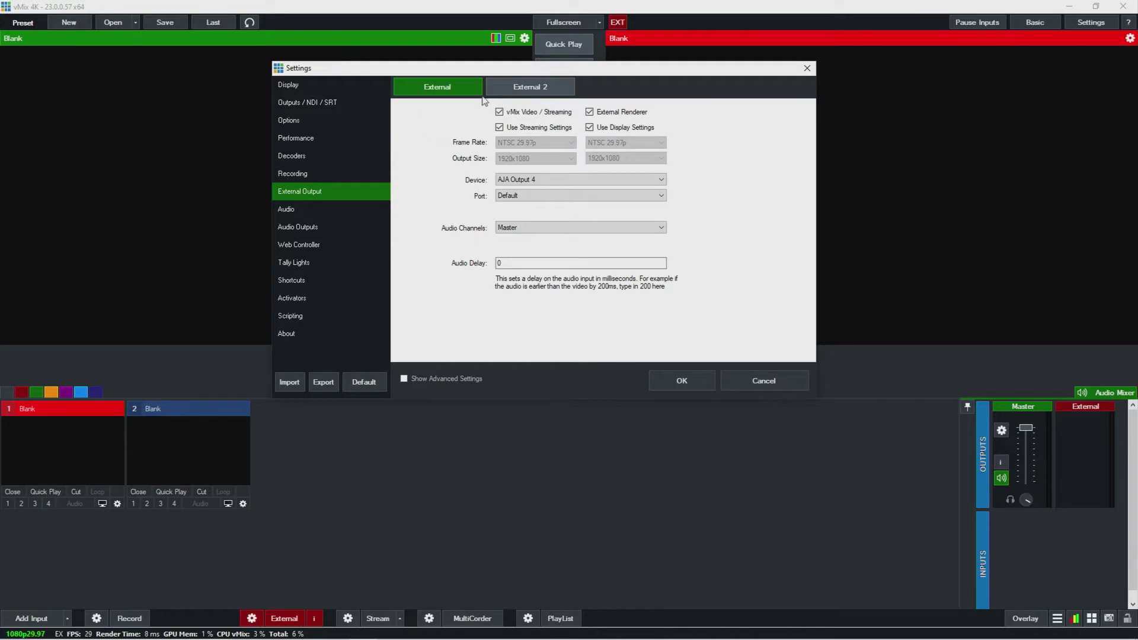
click(323, 102)
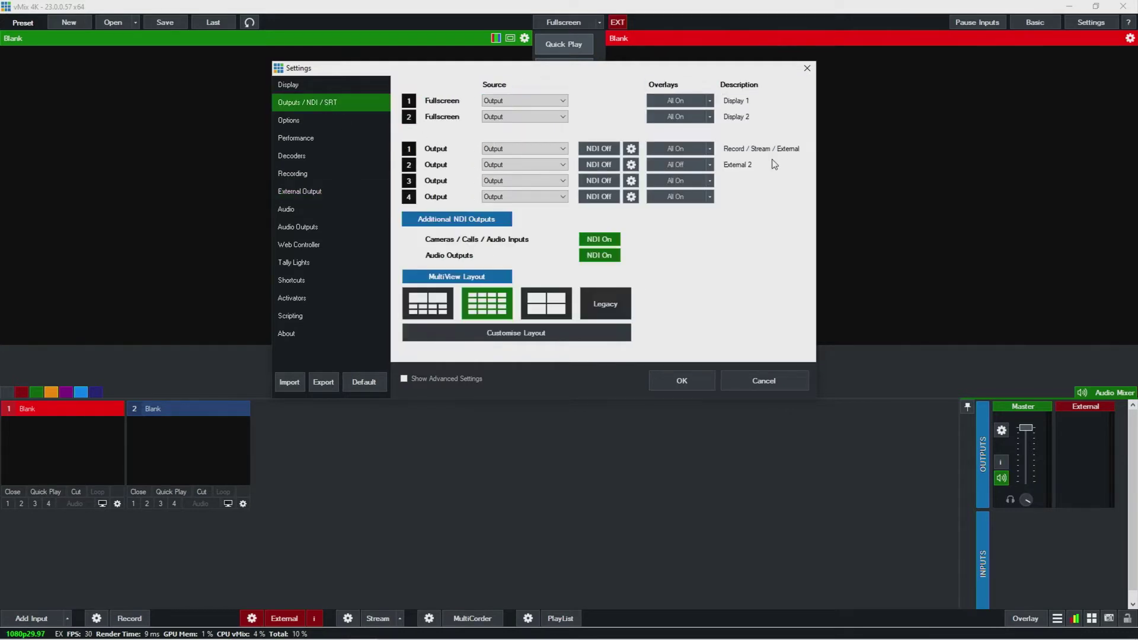
click(333, 187)
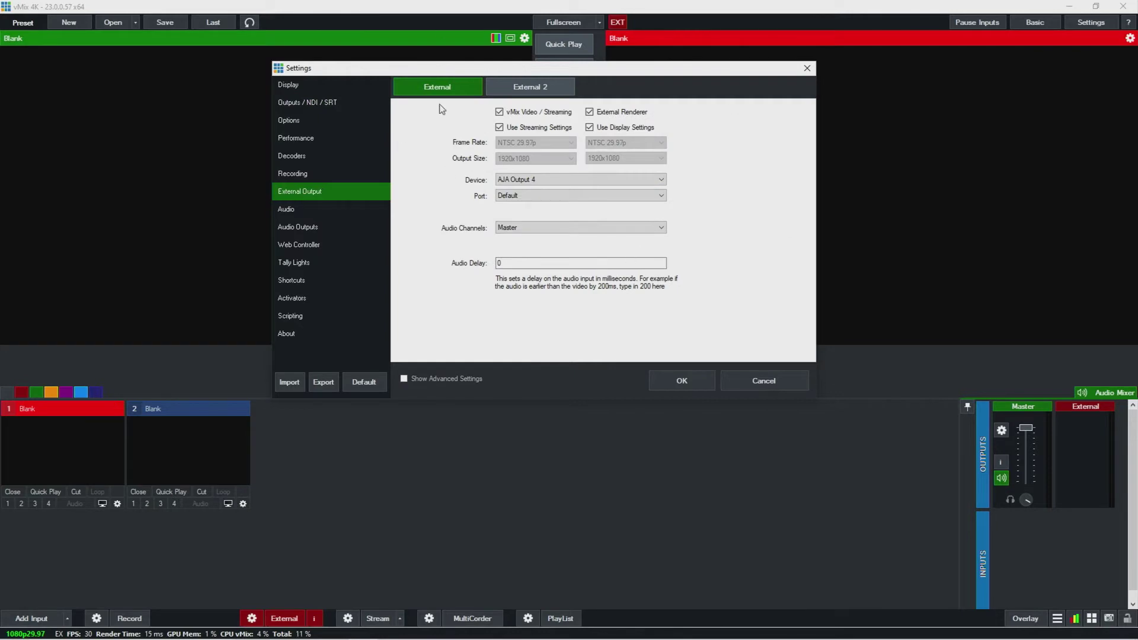
click(618, 114)
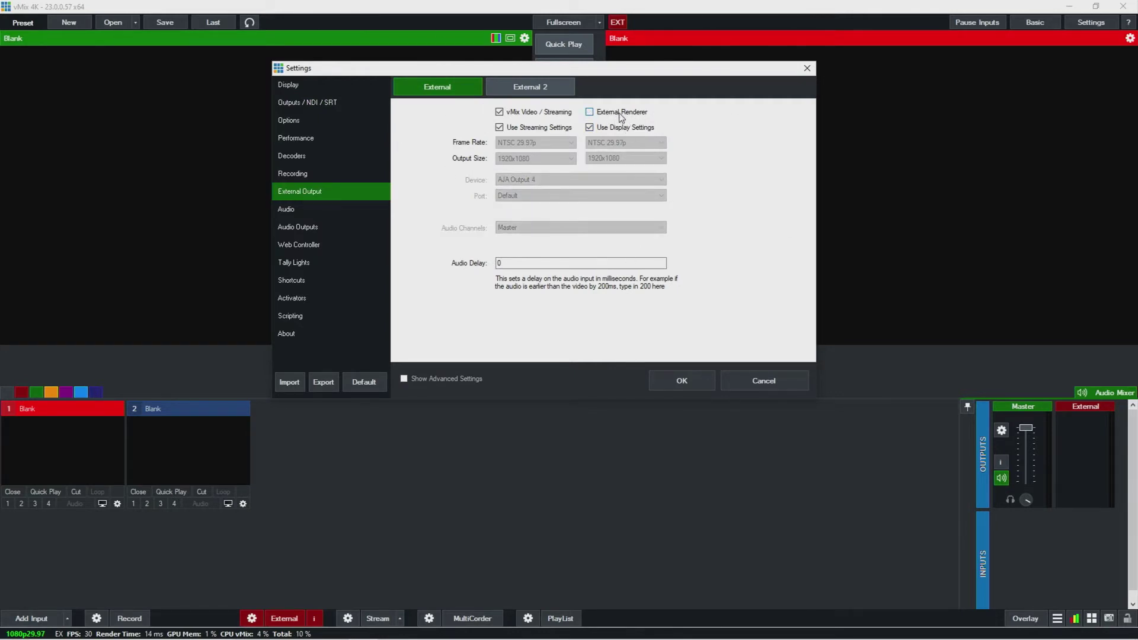
Check the External 2 tab, then review the device list for External (AJA Output 4)
click(515, 83)
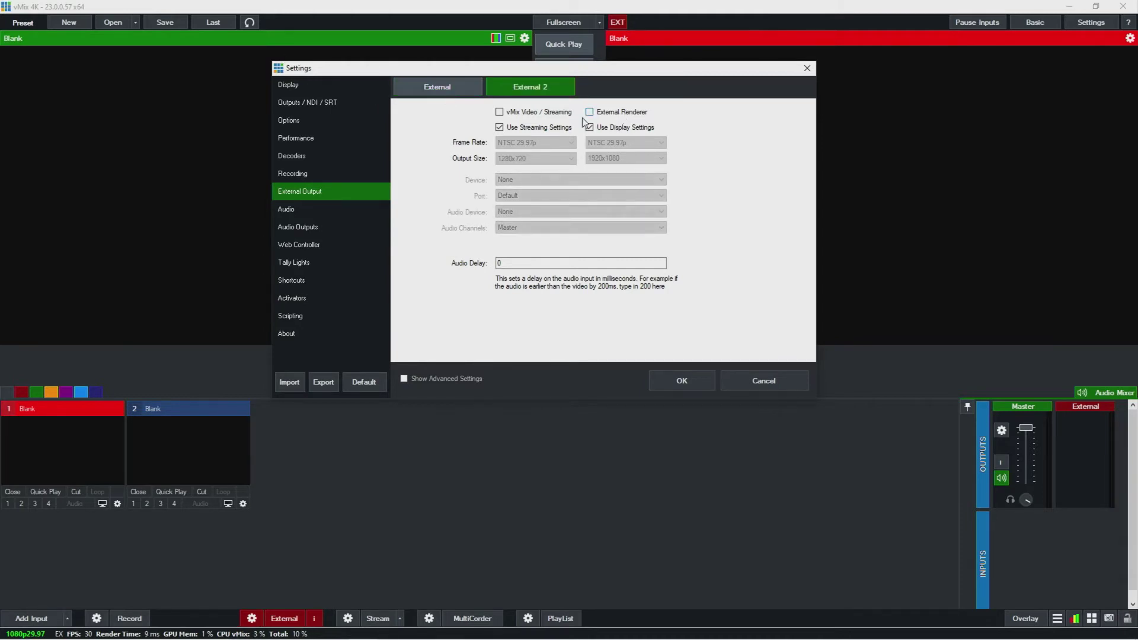
click(457, 83)
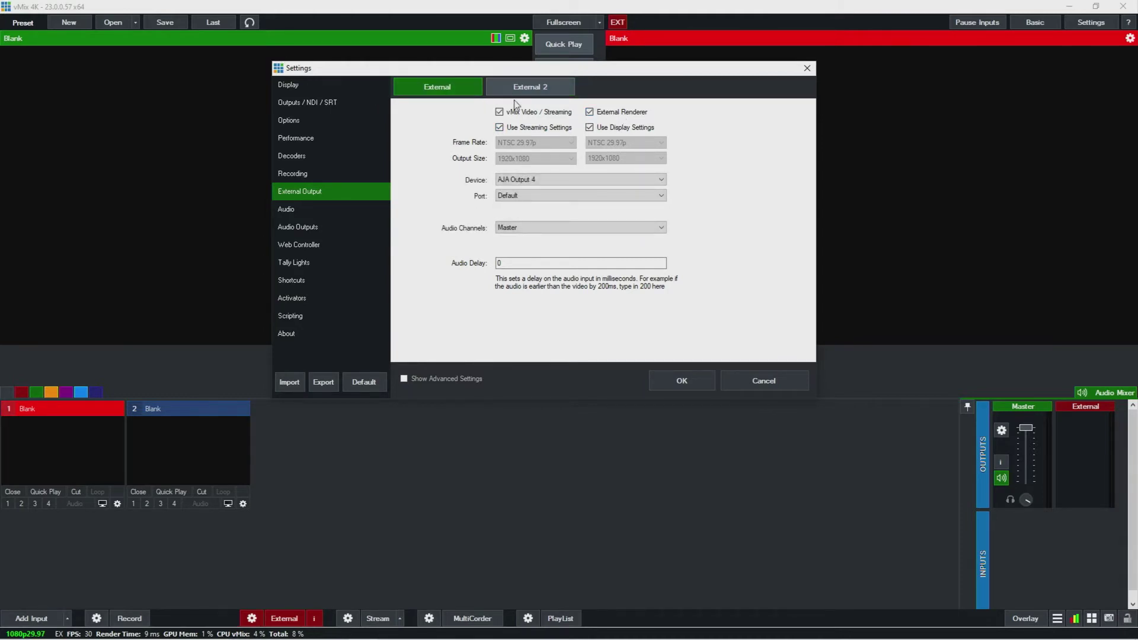
click(516, 180)
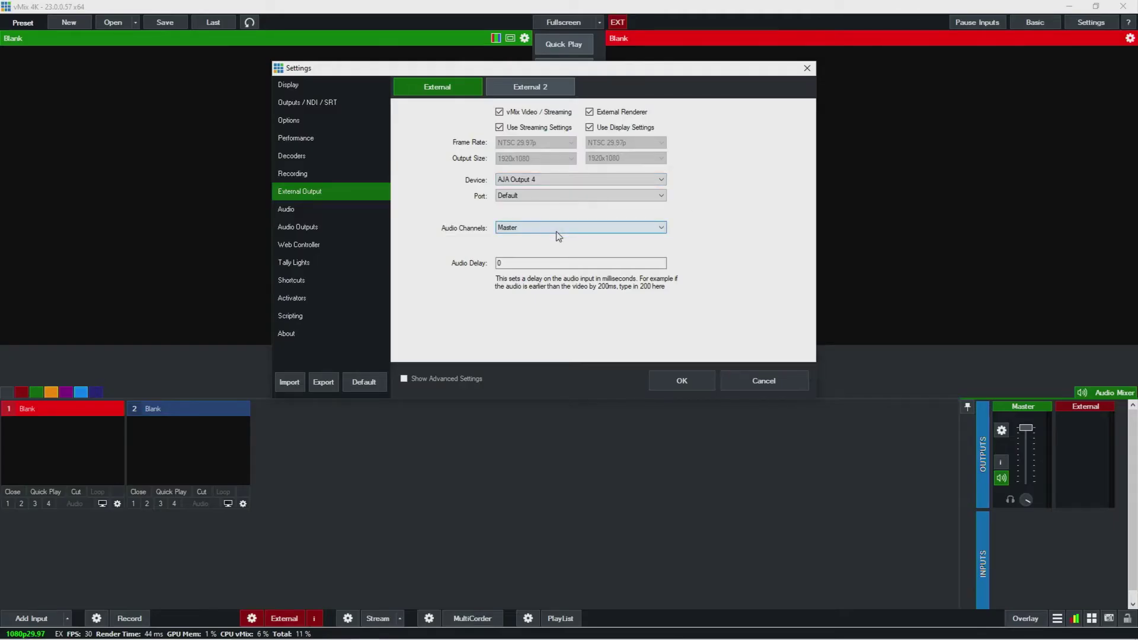
Browse the External Output's Audio Channels choices without changing them
click(558, 229)
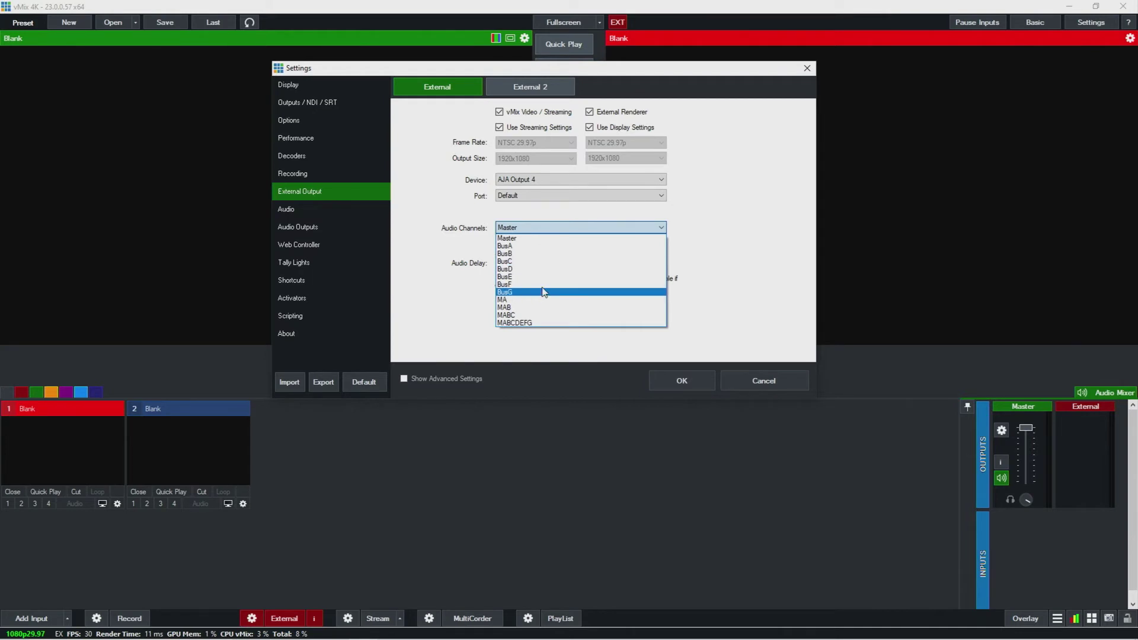
click(458, 239)
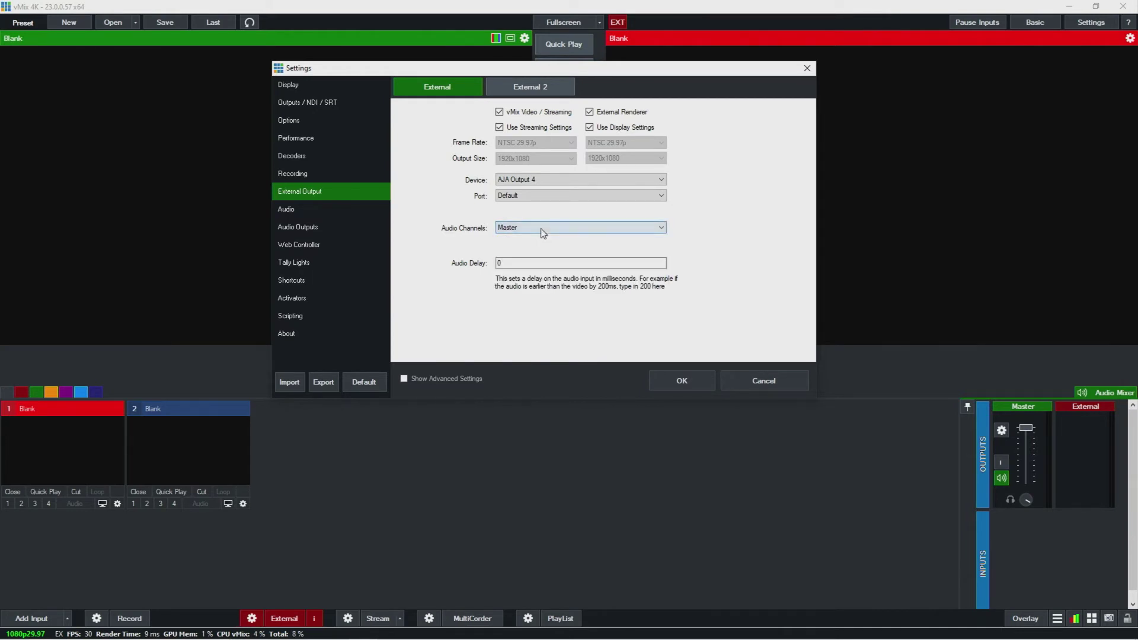
click(581, 227)
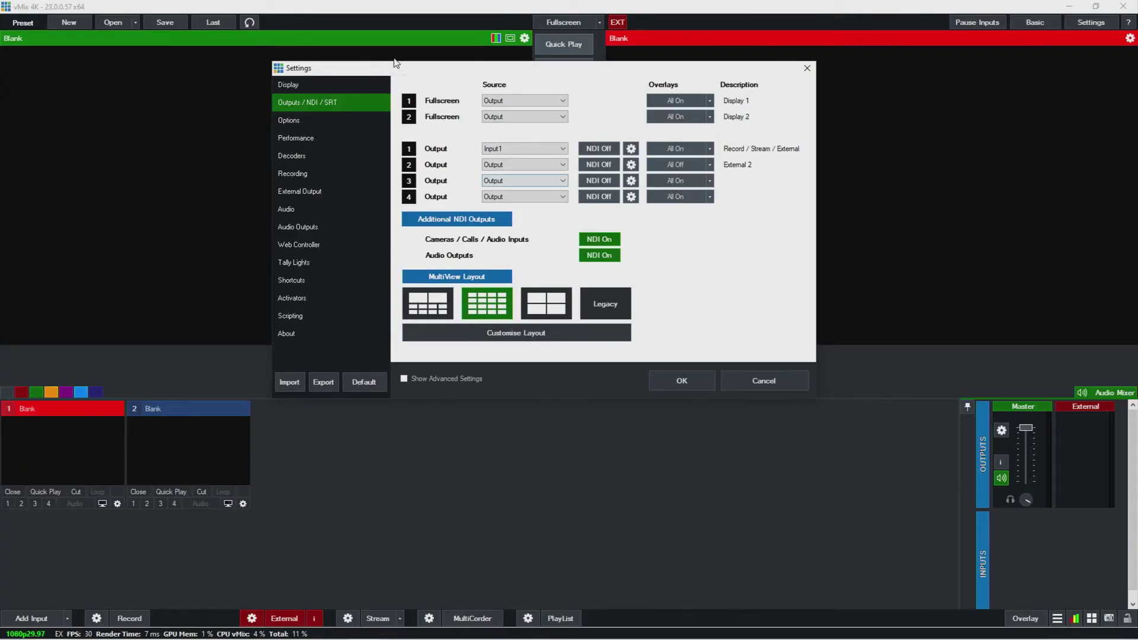
click(300, 192)
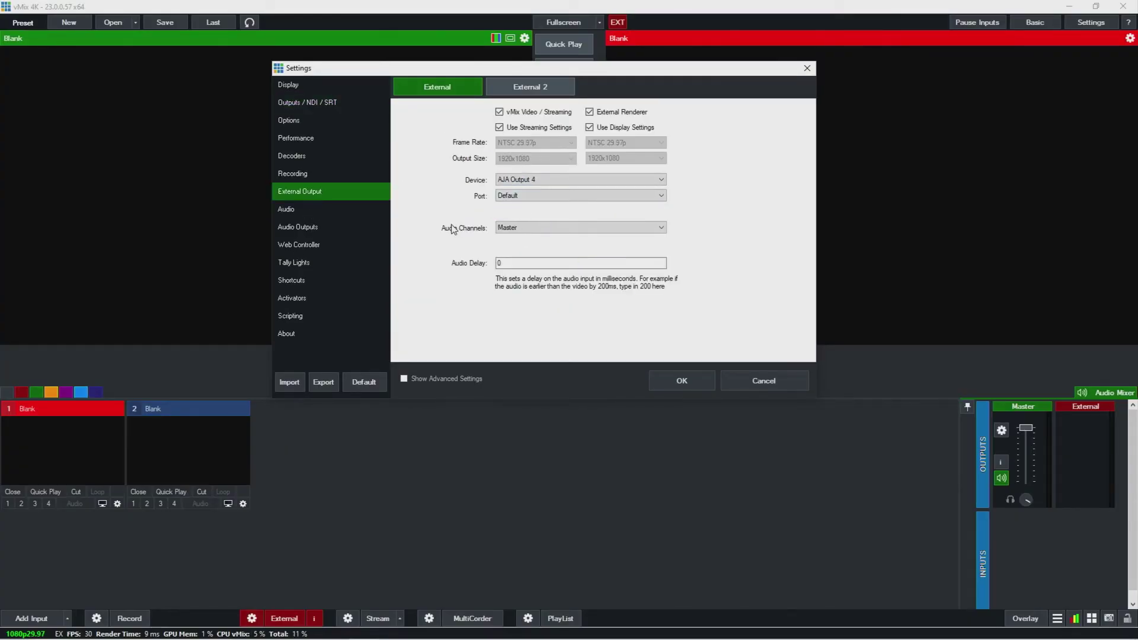
Try BusA for External Output audio, then move to the Outputs / NDI / SRT settings
click(532, 232)
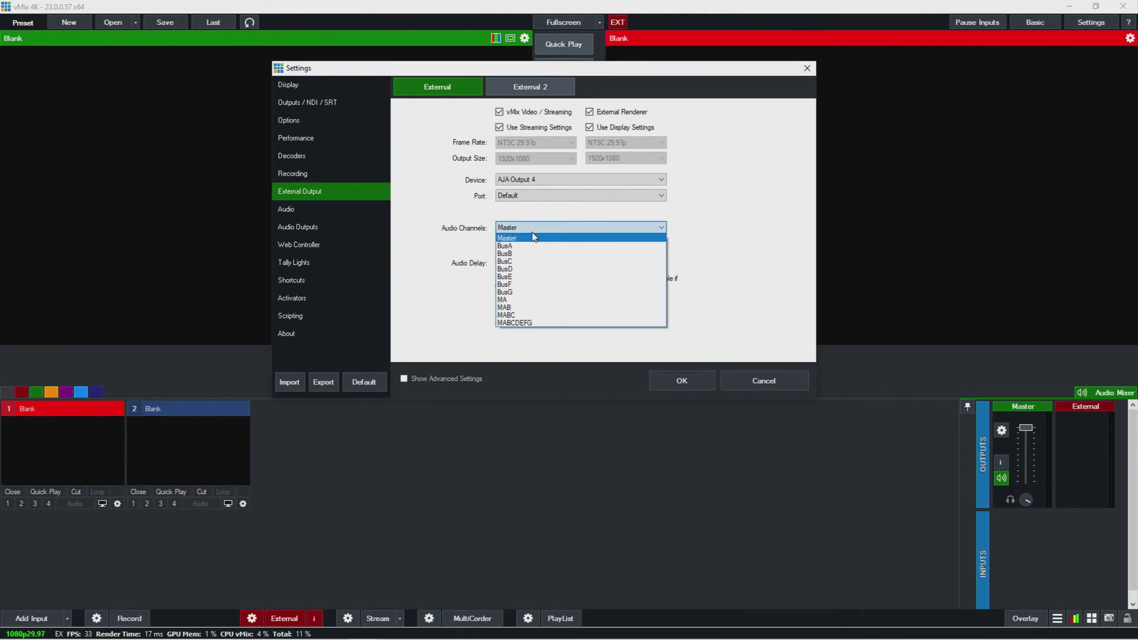
click(515, 242)
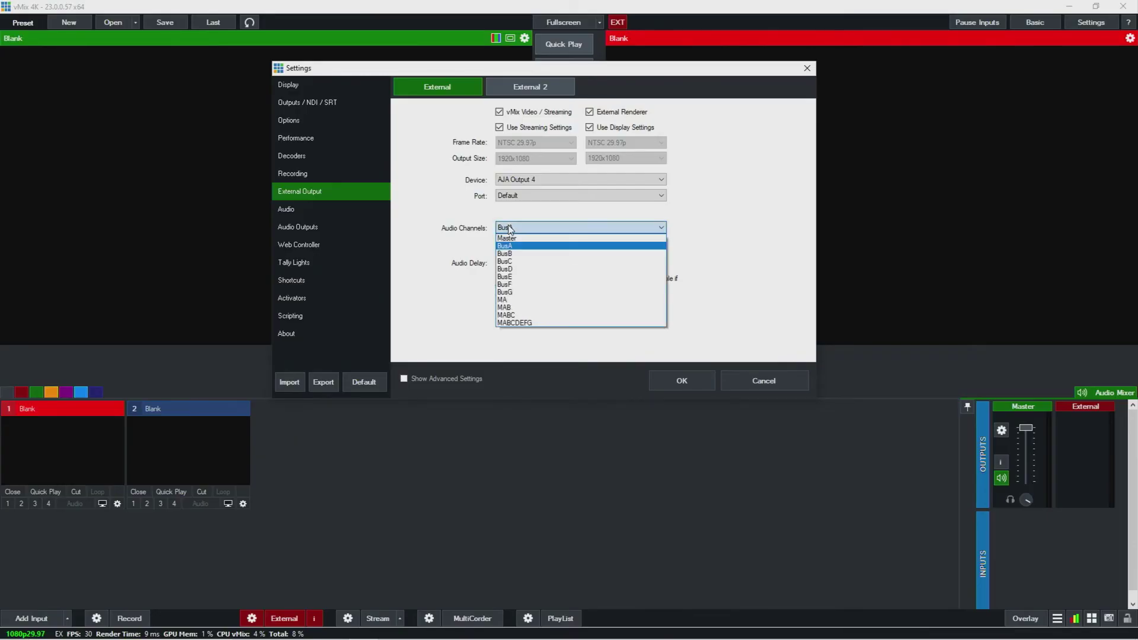
click(511, 240)
click(323, 103)
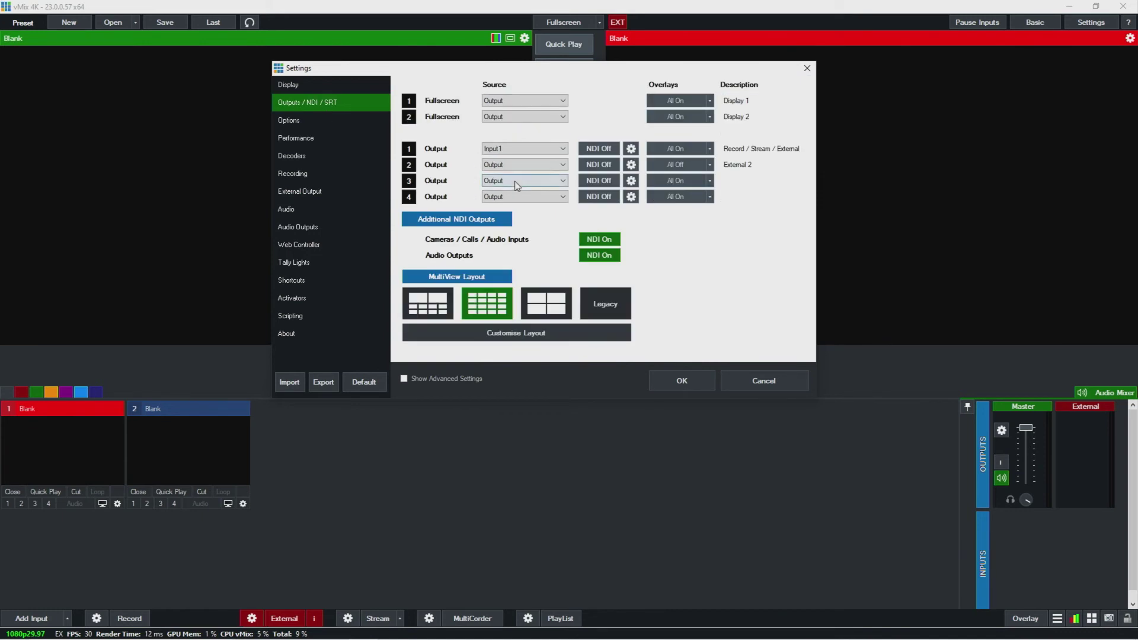
Change Output 1's source to Output, then revisit Audio Outputs, Recording and External Output
click(550, 151)
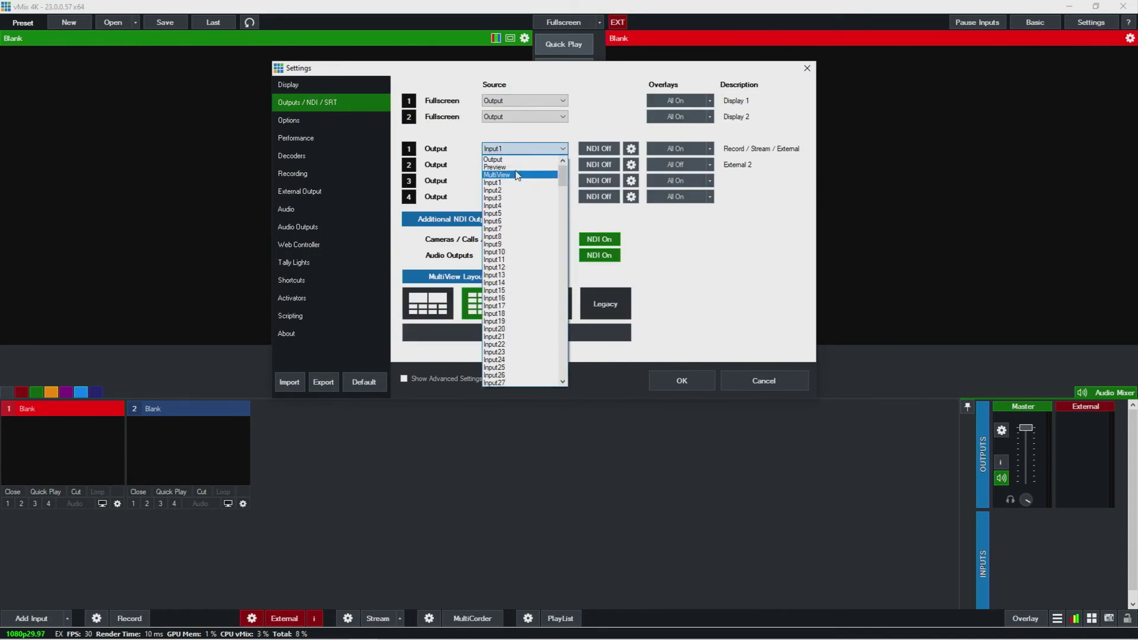
click(505, 160)
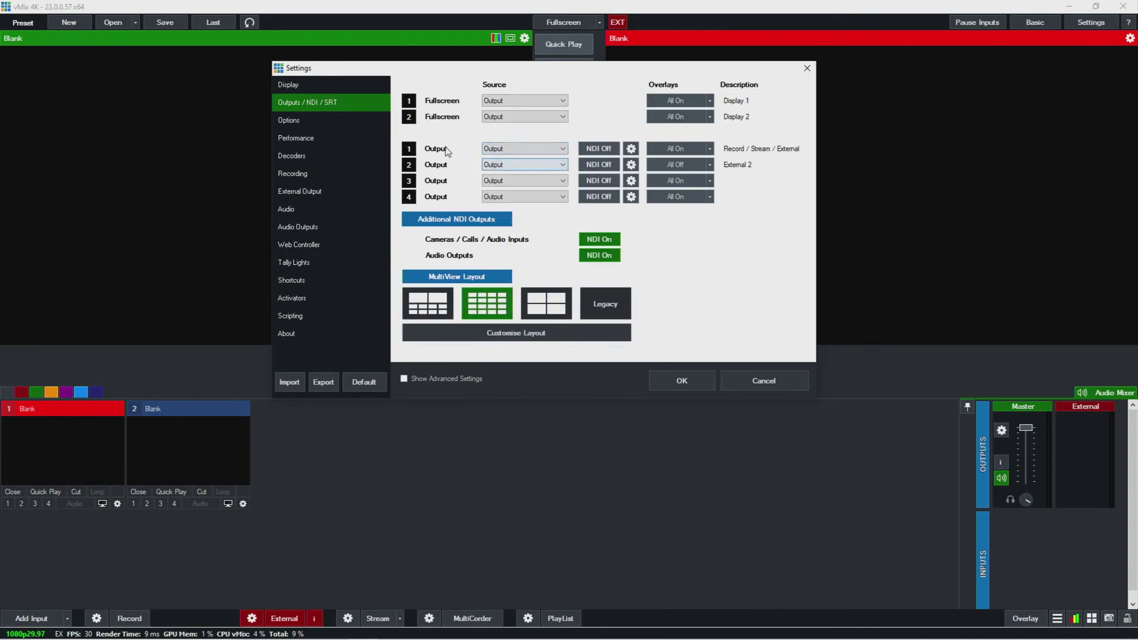
click(298, 226)
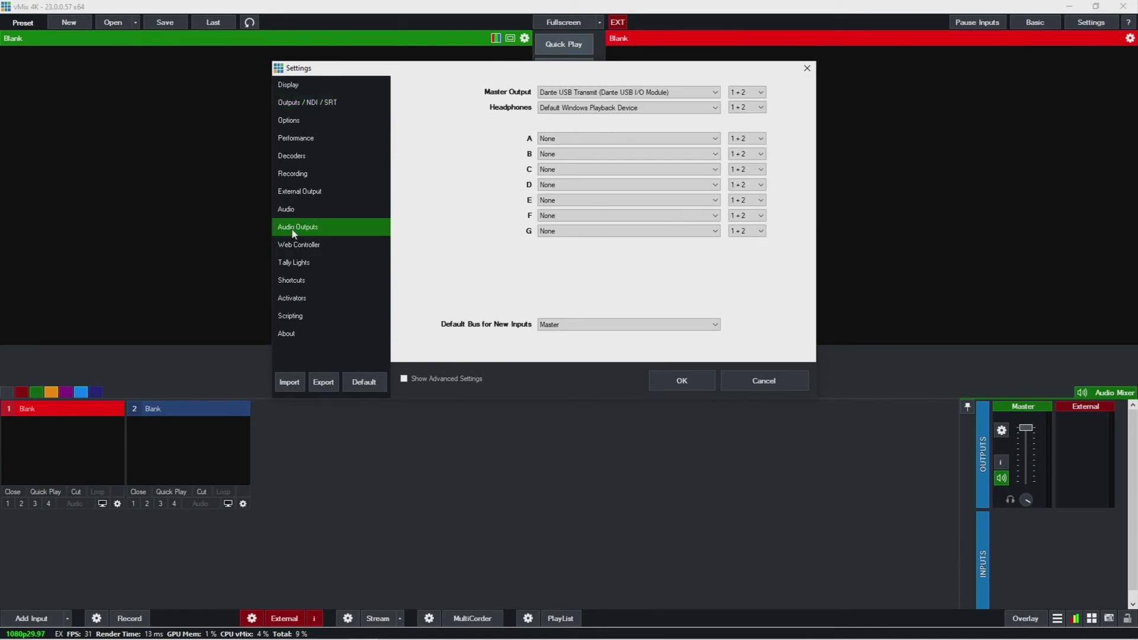
click(308, 175)
click(299, 193)
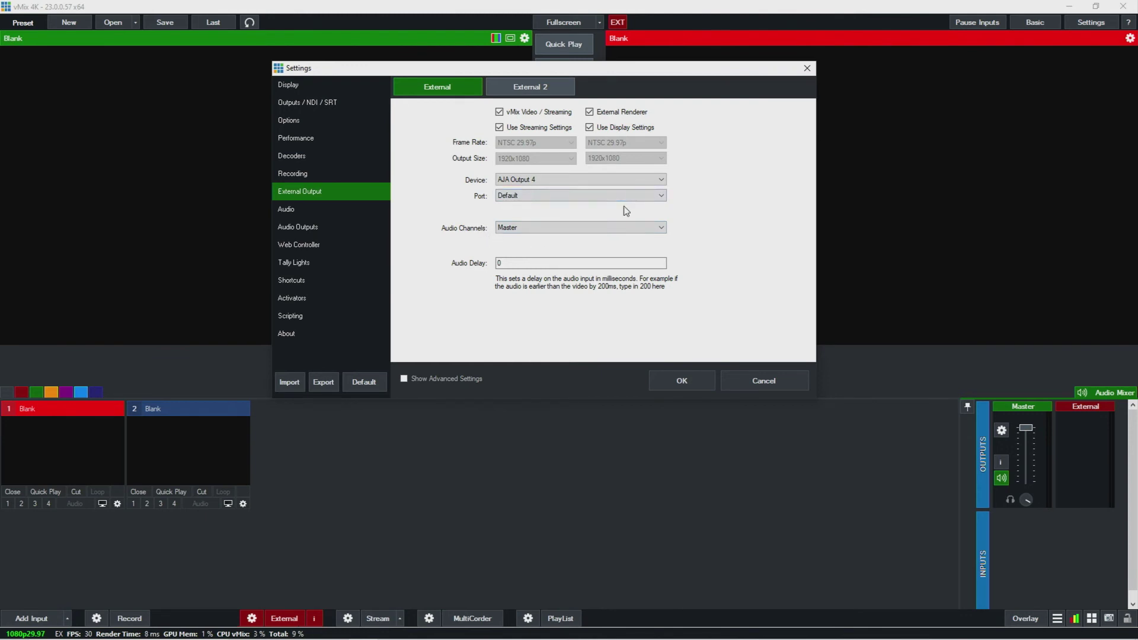
Set Output 1's audio channels to BusA in its Outputs / NDI / SRT gear settings
click(330, 104)
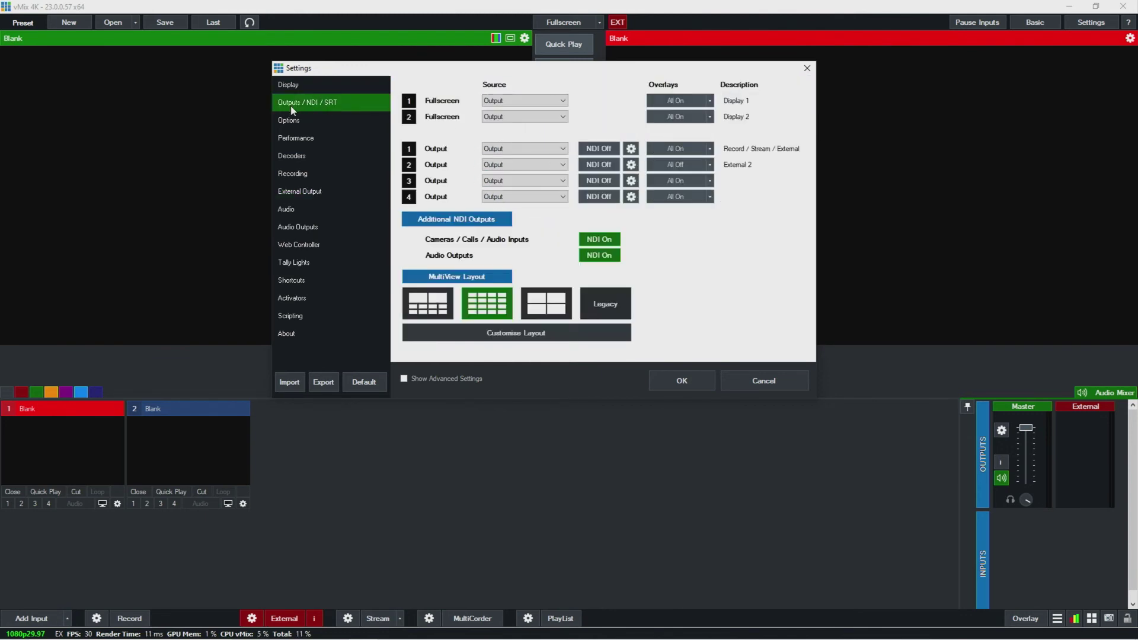
click(630, 149)
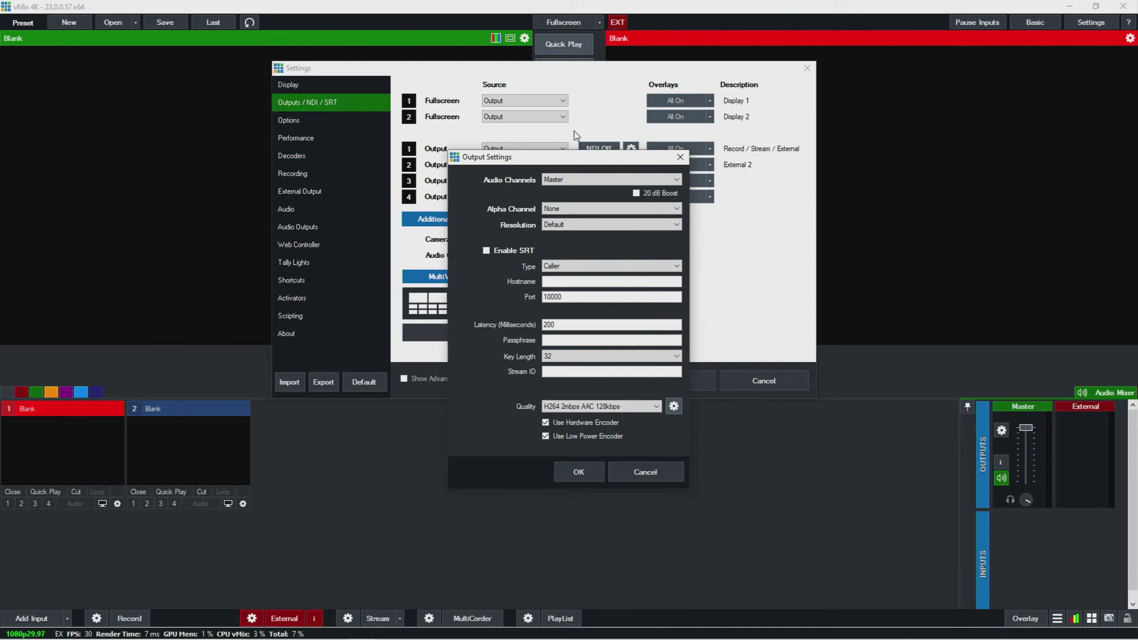
click(568, 179)
click(581, 196)
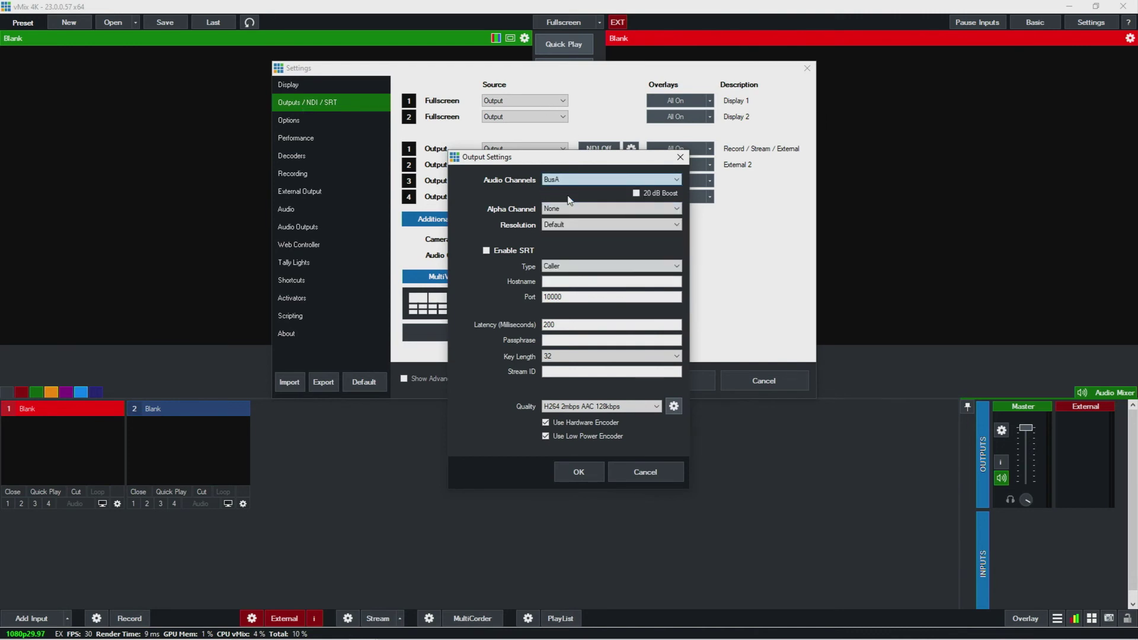
click(680, 158)
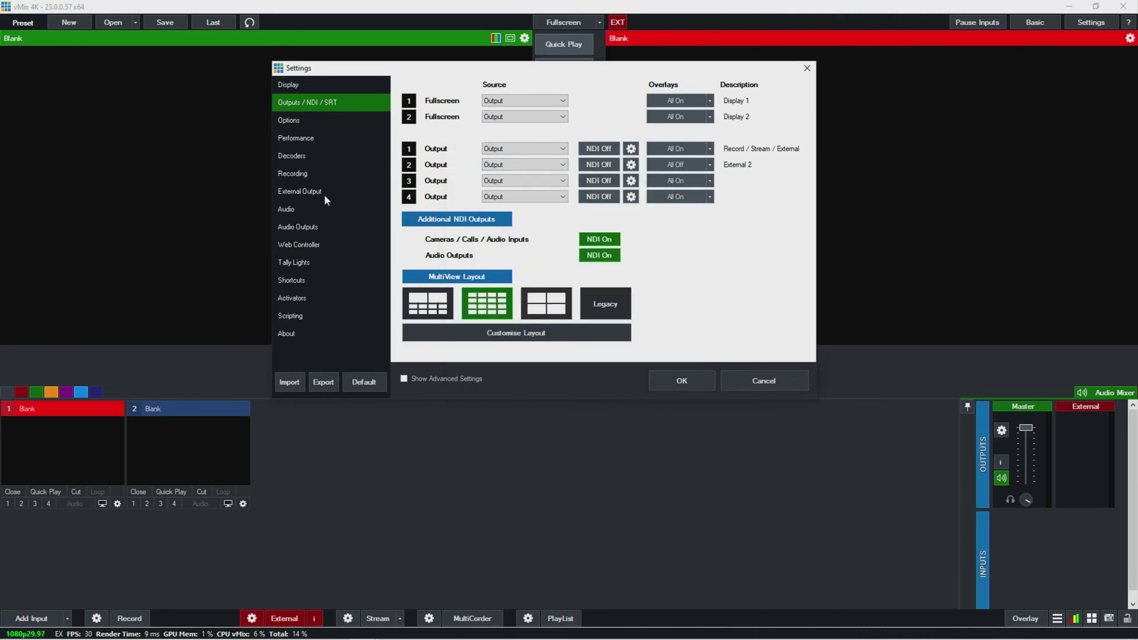
Set the External Output's Audio Channels to BusA and select the Audio Delay field
click(325, 193)
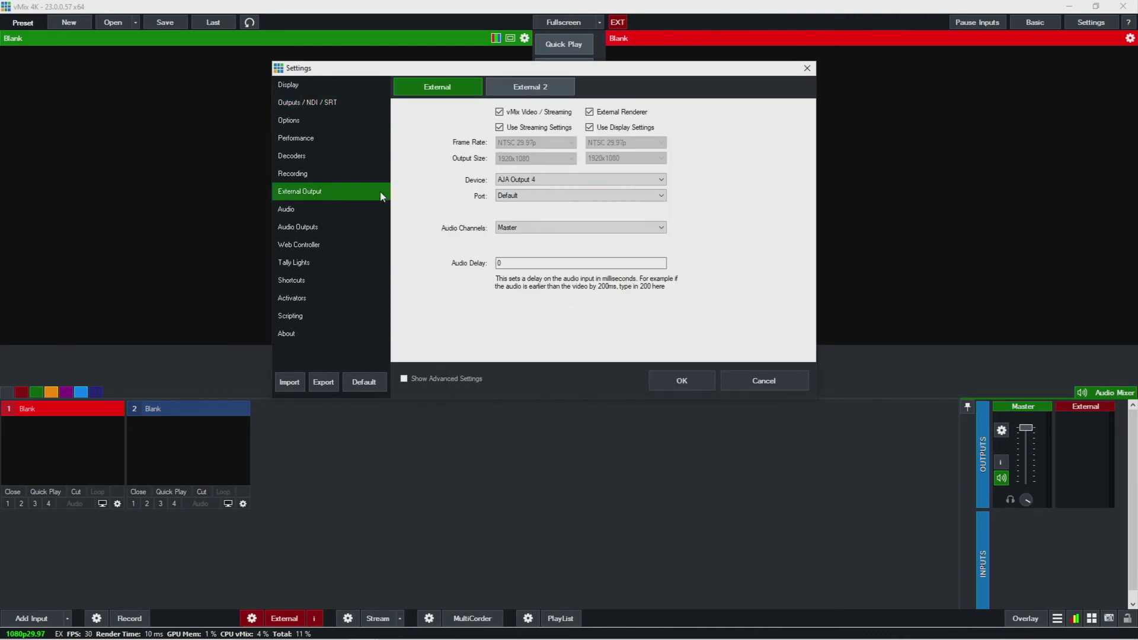
click(513, 227)
click(518, 243)
click(522, 262)
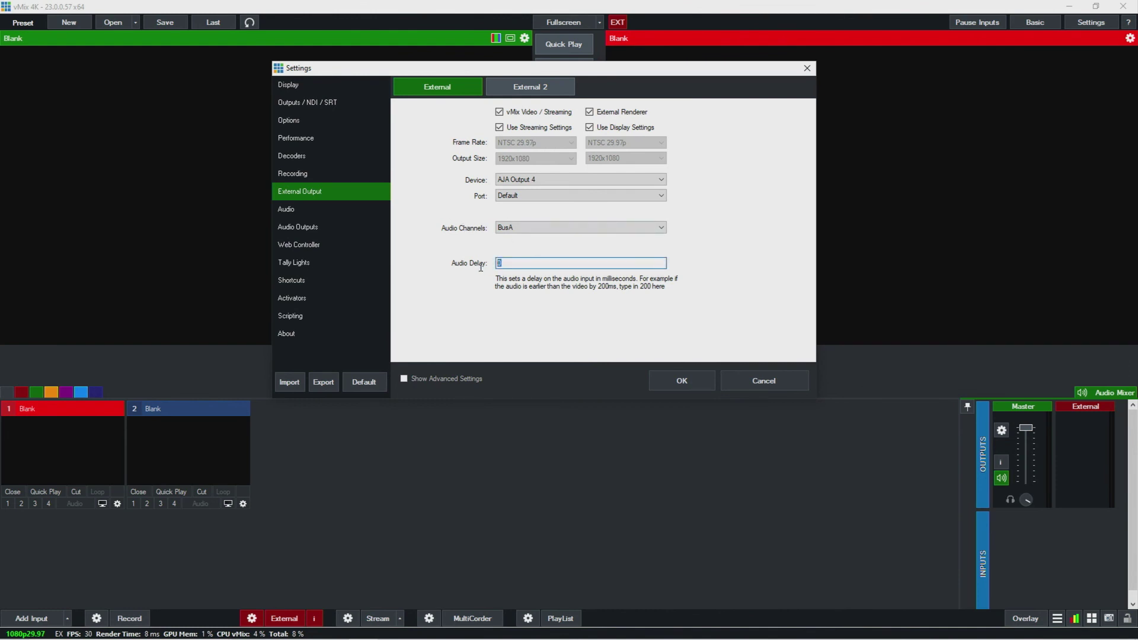